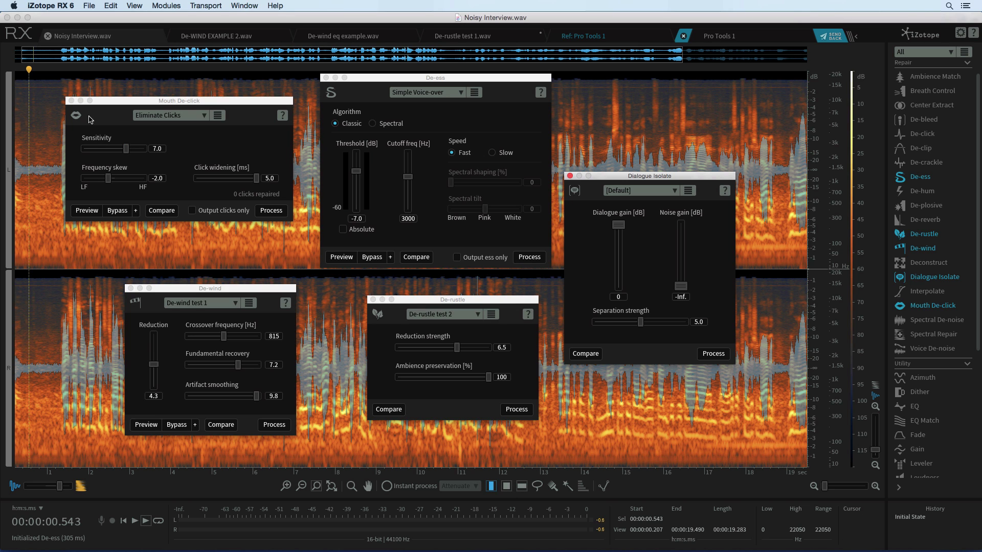
# Close the Mouth De-click, De-wind, De-rustle and De-ess module windows.
pyautogui.click(71, 101)
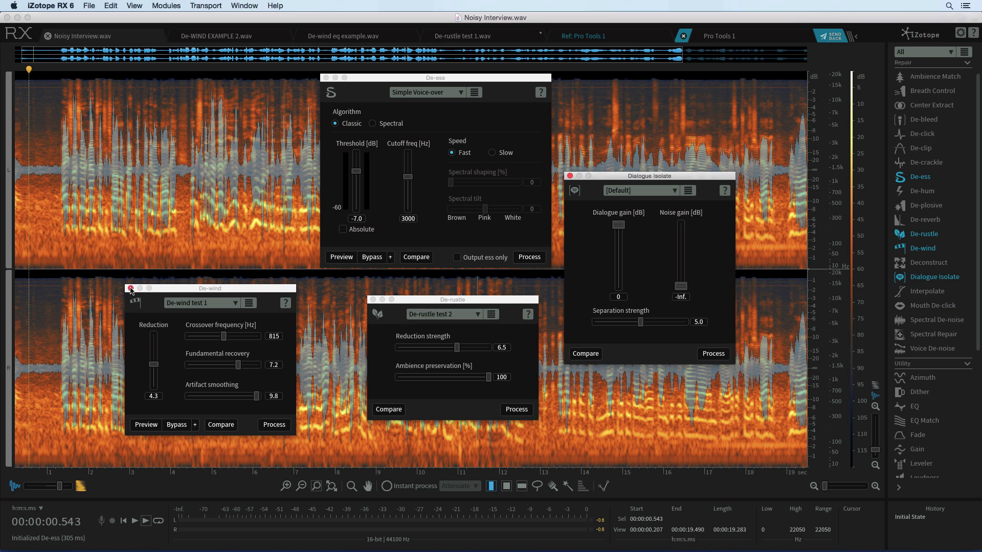
pyautogui.click(130, 289)
pyautogui.click(373, 300)
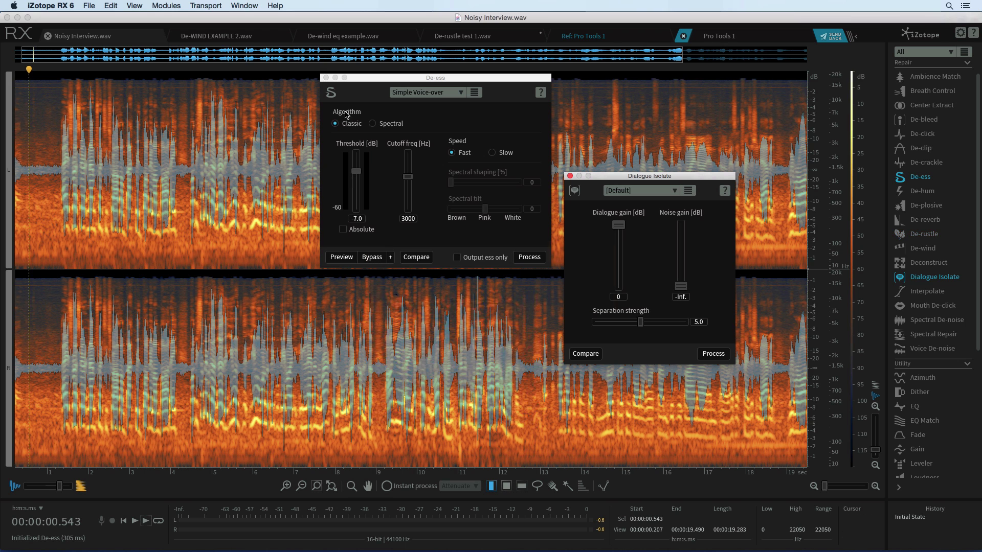
pyautogui.click(326, 78)
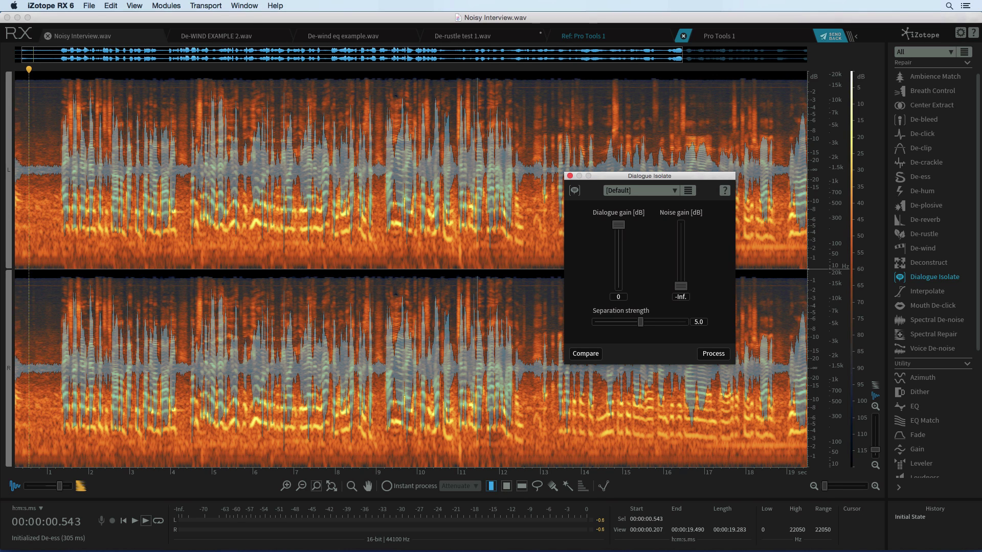
# Play the noisy interview to hear its background noise.
pyautogui.press('space')
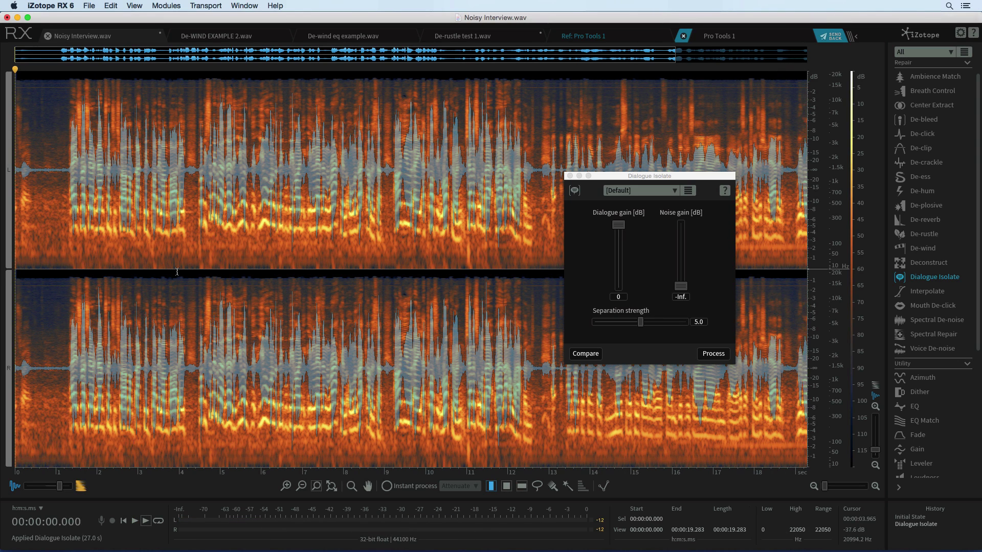
# Load the Increase Intelligibility preset in the Dialogue Isolate module.
pyautogui.click(658, 177)
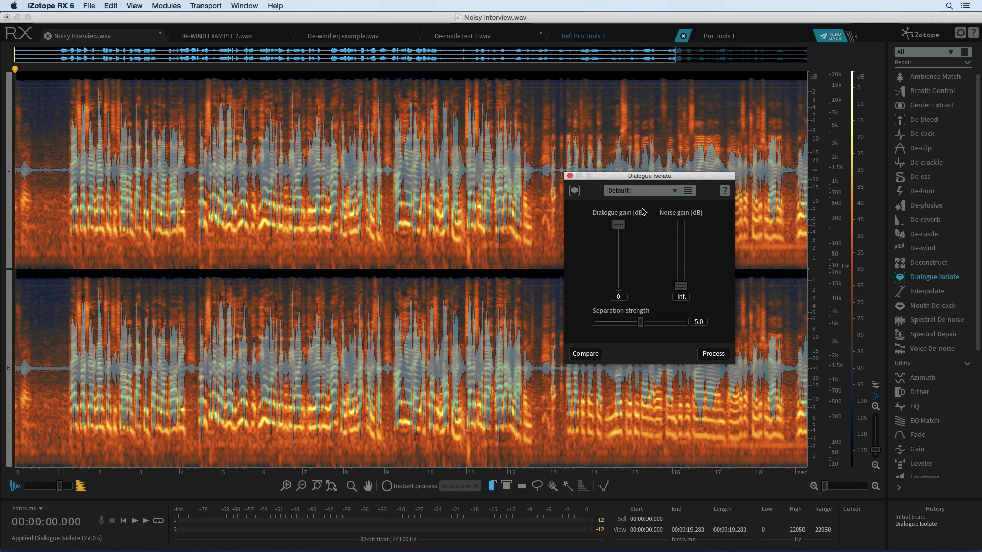
pyautogui.click(646, 188)
pyautogui.click(647, 211)
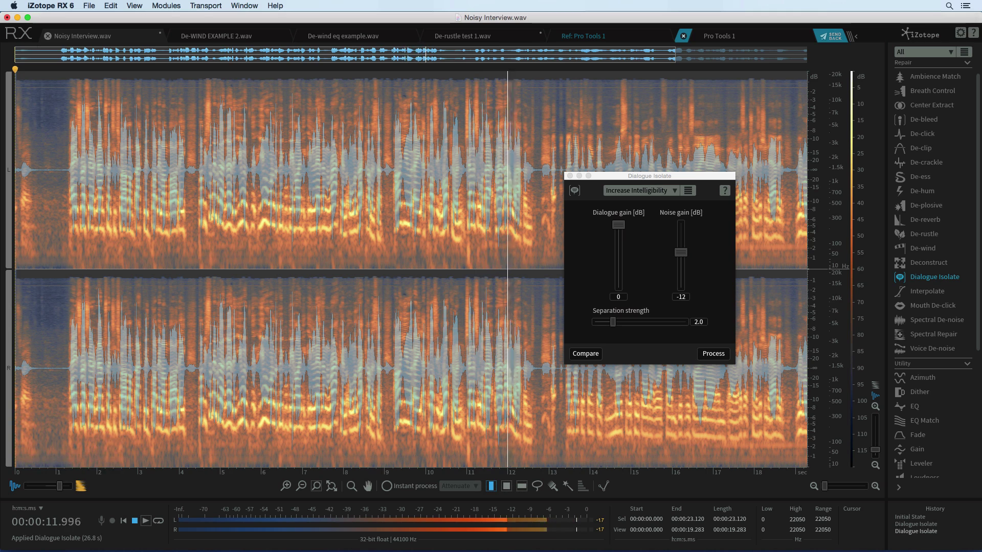
# Lower Dialogue Isolate's noise gain toward -36 and stop the reprocessed playback.
pyautogui.press('space')
pyautogui.moveTo(678, 255); pyautogui.dragTo(683, 261)
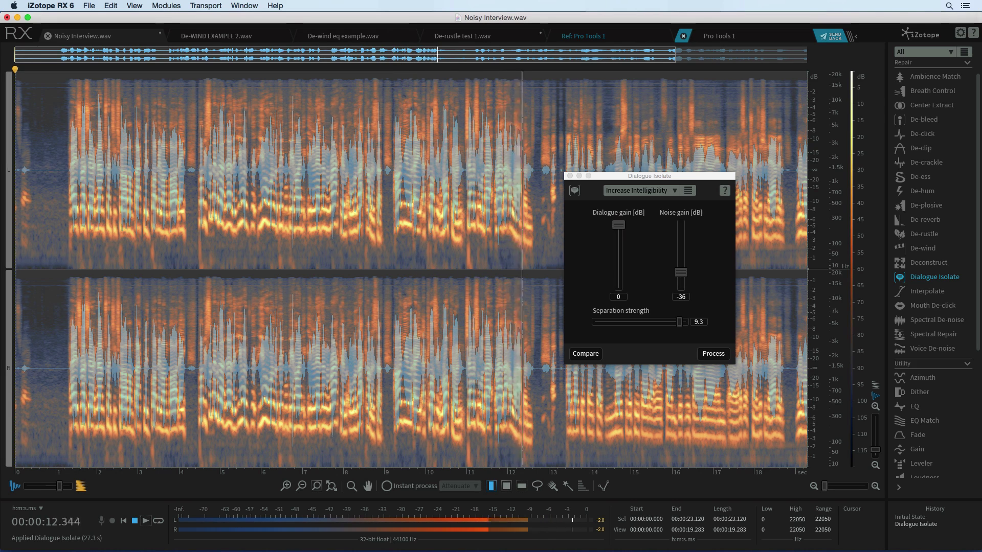
pyautogui.press('space')
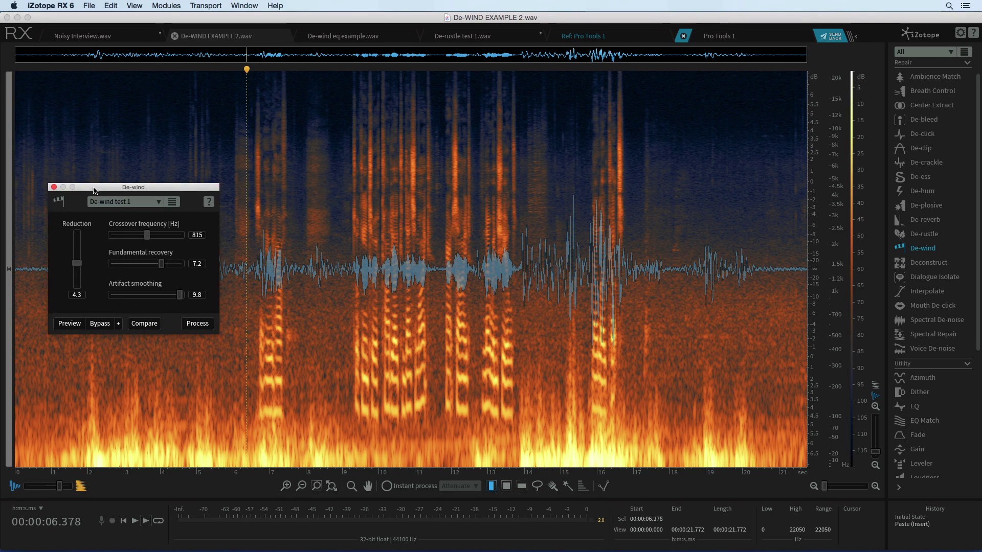
# Play the windy De-WIND EXAMPLE 2 recording from the beginning.
pyautogui.press('Home')
pyautogui.press('space')
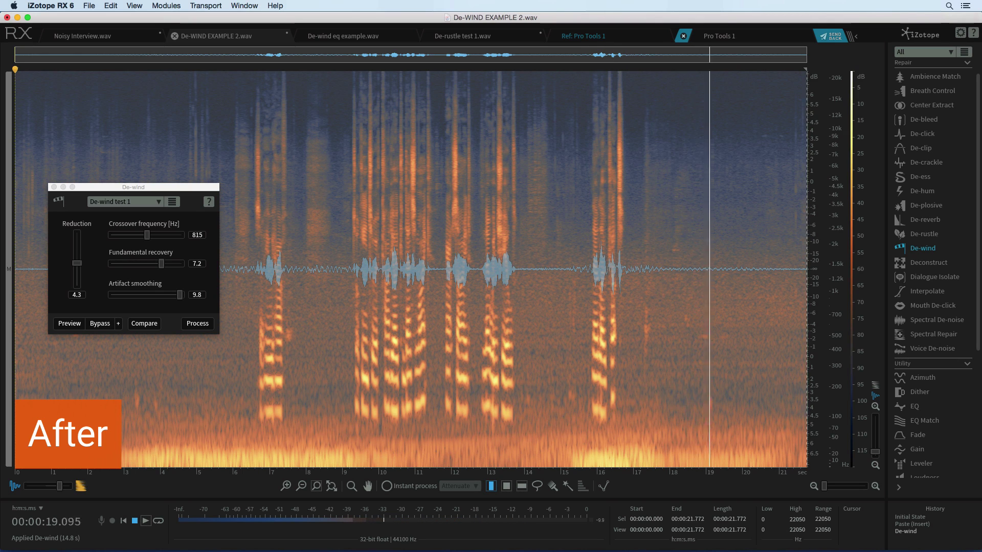
# Stop playback of the de-winded recording.
pyautogui.press('space')
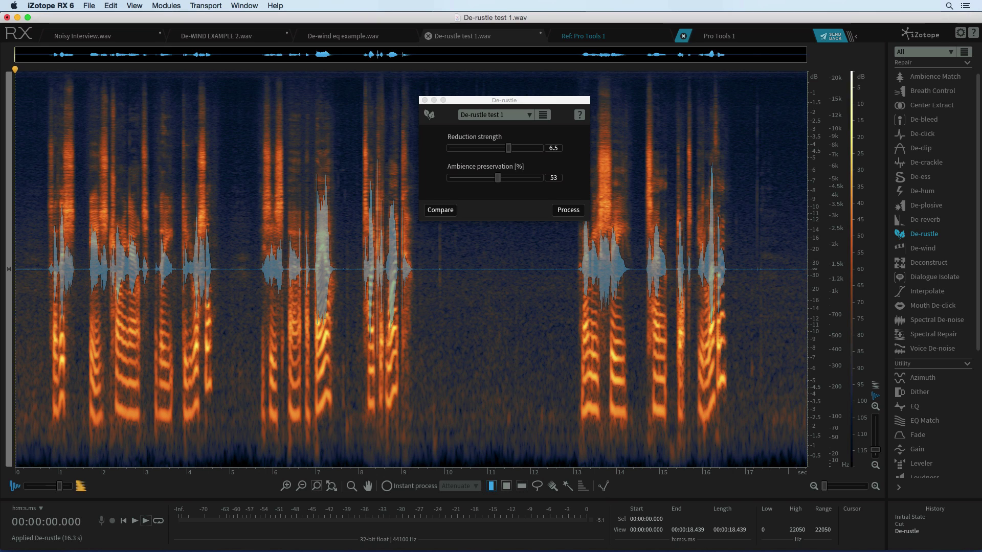
# Raise De-rustle's ambience preservation to 100, then switch away to another application.
pyautogui.click(497, 176)
pyautogui.moveTo(498, 177); pyautogui.dragTo(501, 177)
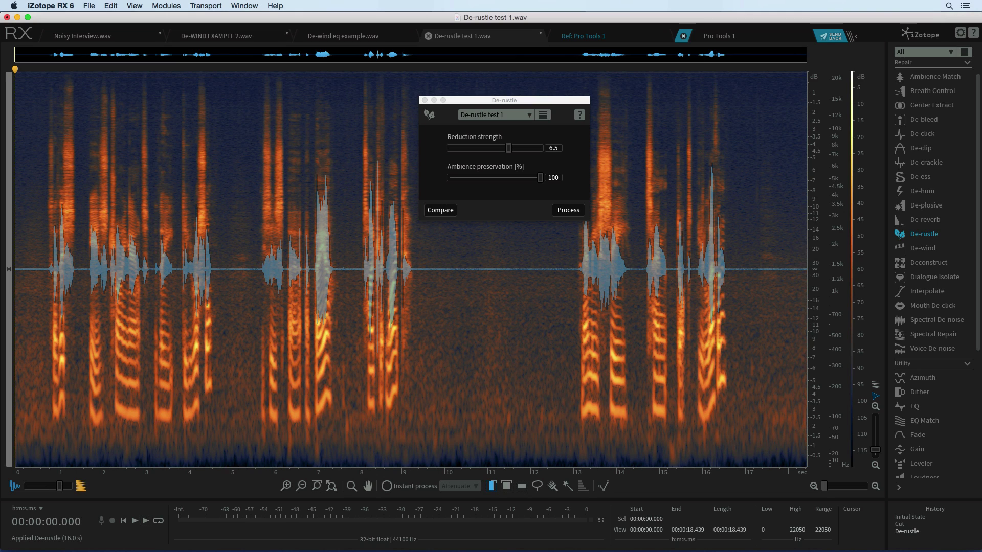
pyautogui.press('super+Tab')
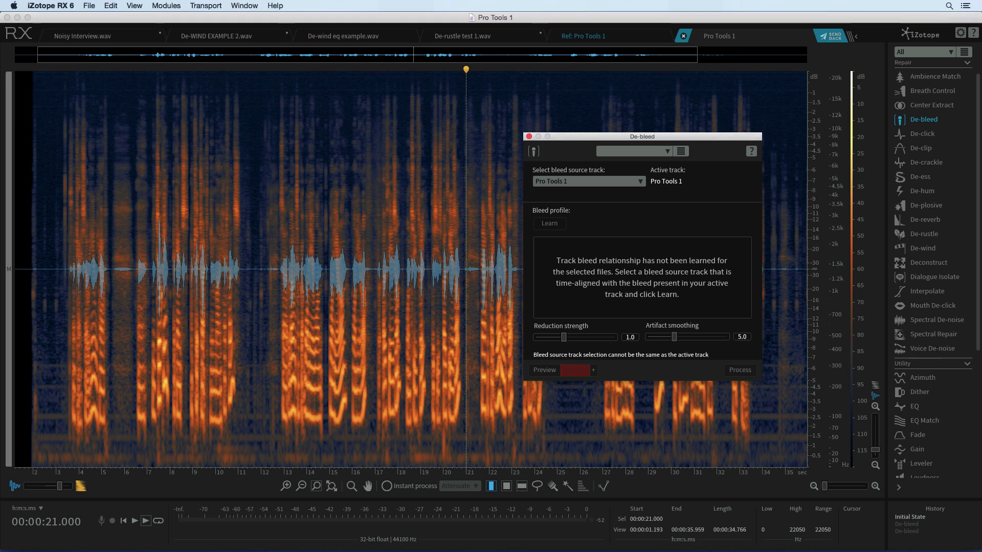
# Send the click track clip to RX as reference, then the Debleed Mic clip for repair.
pyautogui.press('super+Tab')
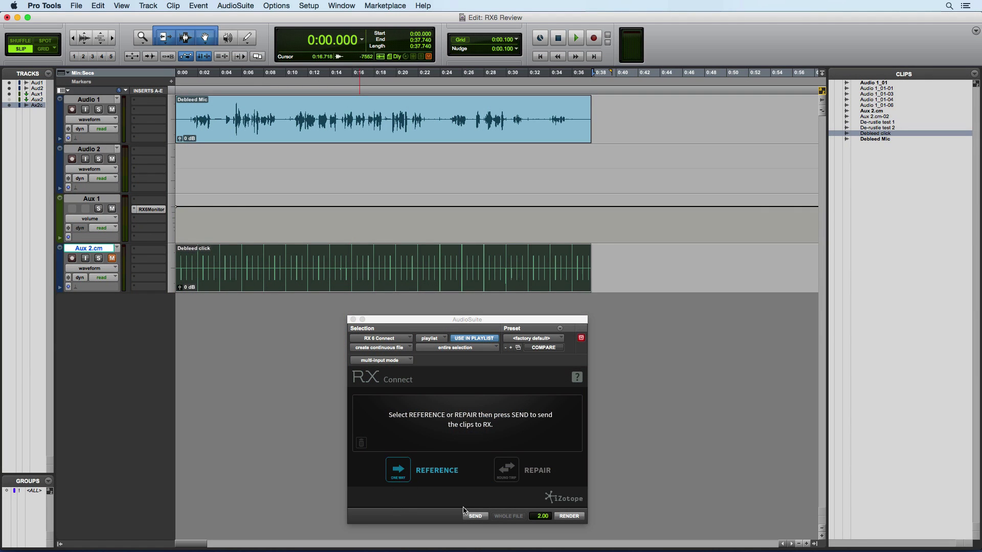
pyautogui.click(476, 517)
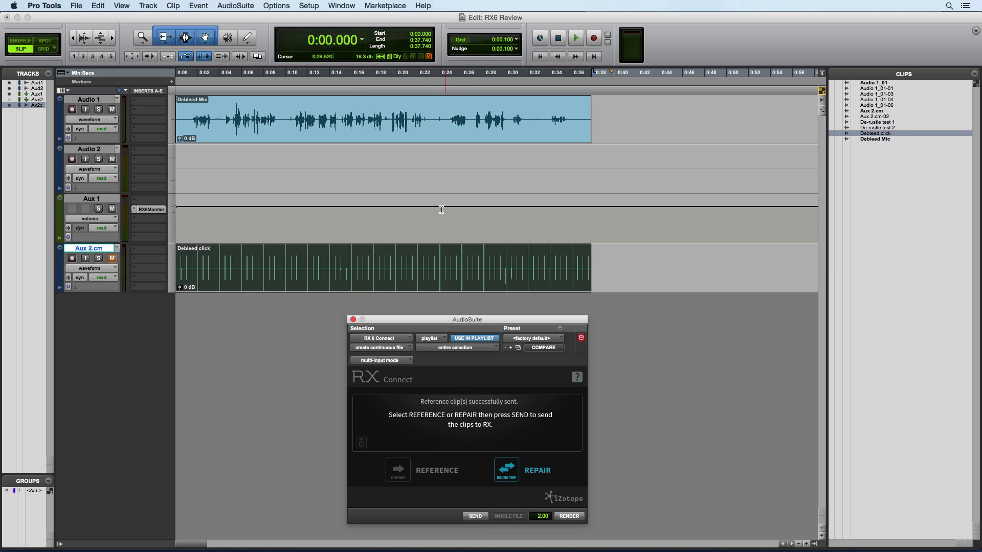
pyautogui.click(414, 136)
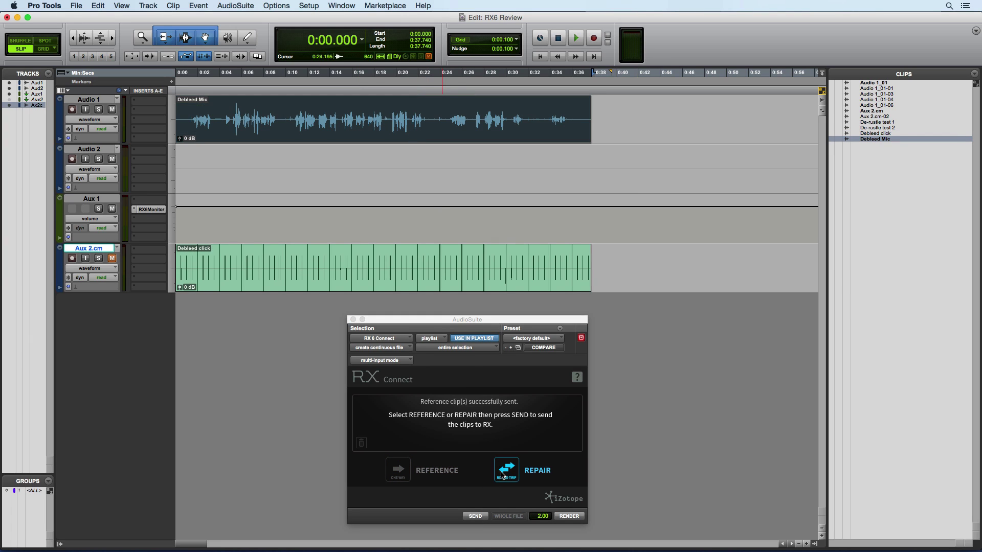
pyautogui.click(475, 516)
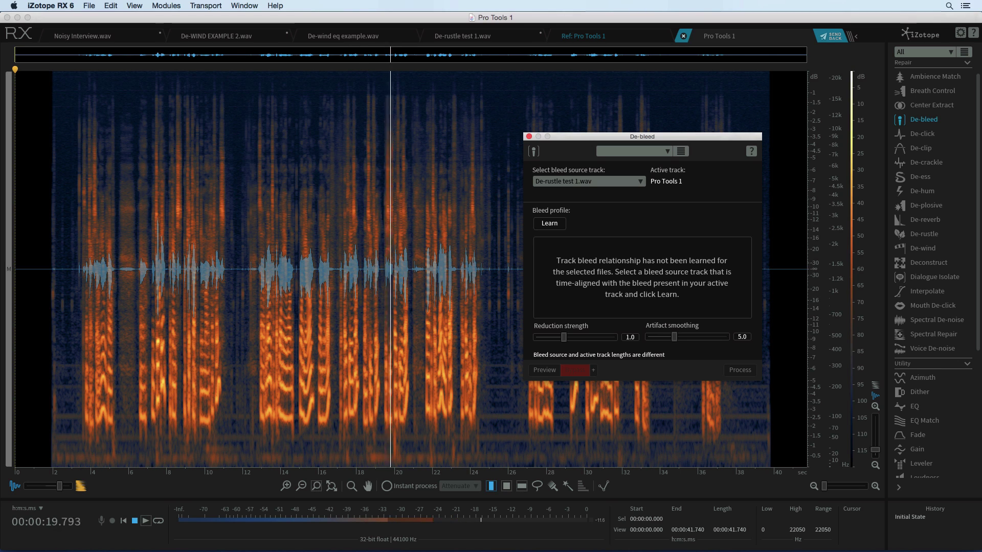
# Stop the vocal and play the Ref: Pro Tools 1 click reference track.
pyautogui.press('space')
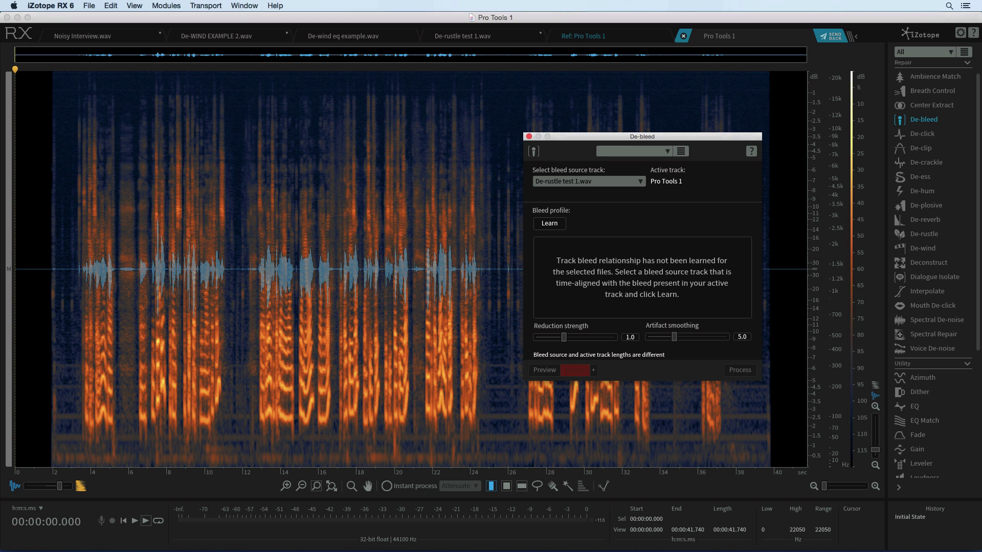
pyautogui.click(583, 35)
pyautogui.press('space')
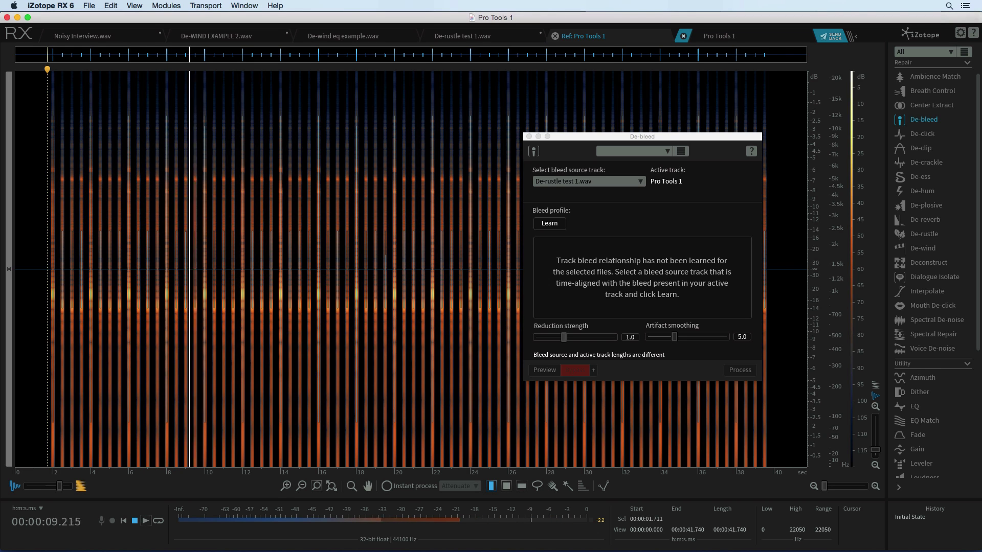
# Set De-bleed's bleed source to Pro Tools 1, learn the bleed, and preview the cleaned vocal.
pyautogui.press('space')
pyautogui.click(588, 181)
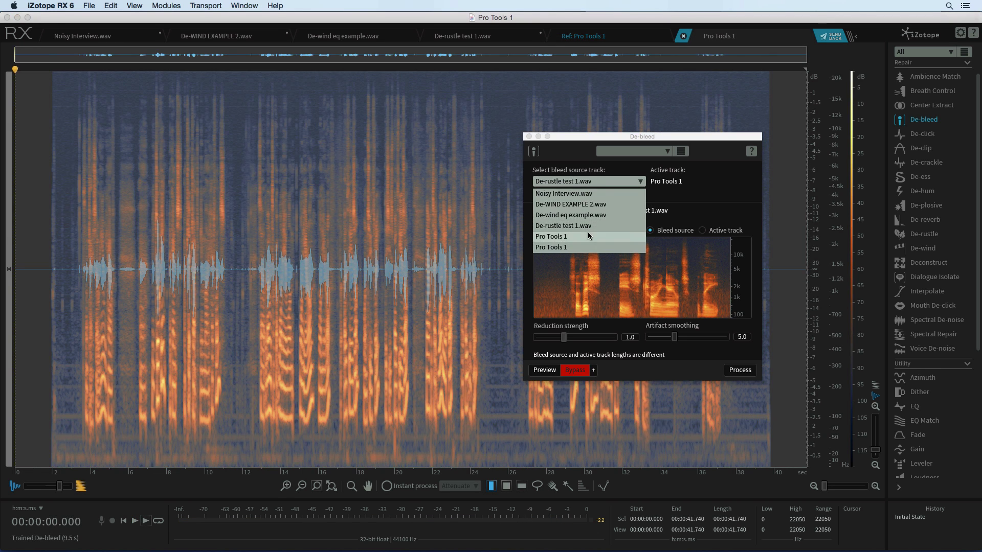
pyautogui.click(588, 233)
pyautogui.click(556, 224)
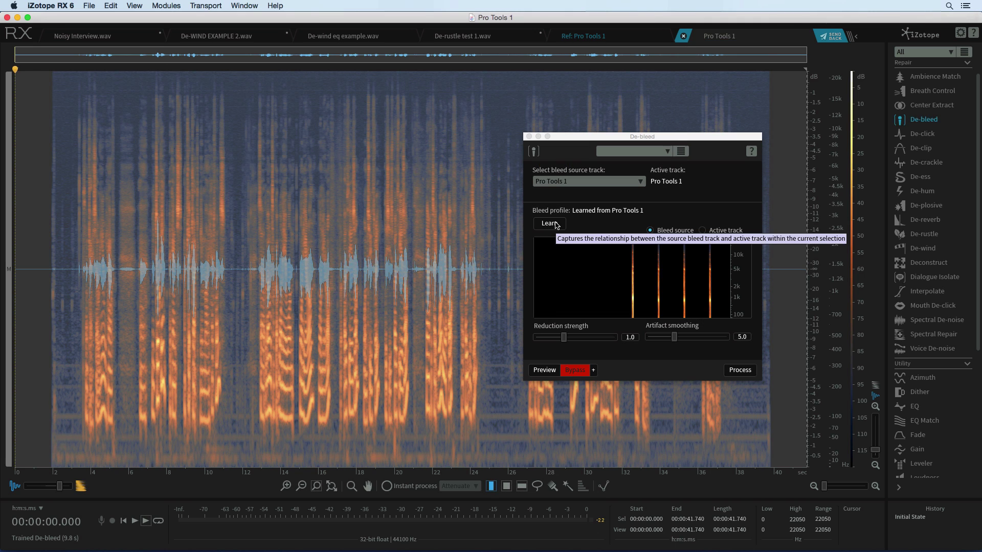
pyautogui.click(574, 369)
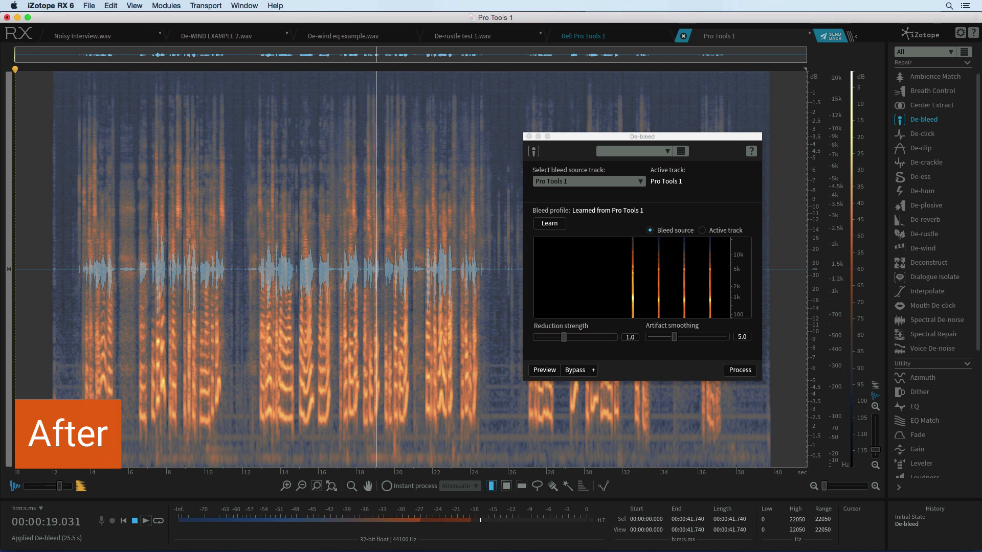
pyautogui.press('space')
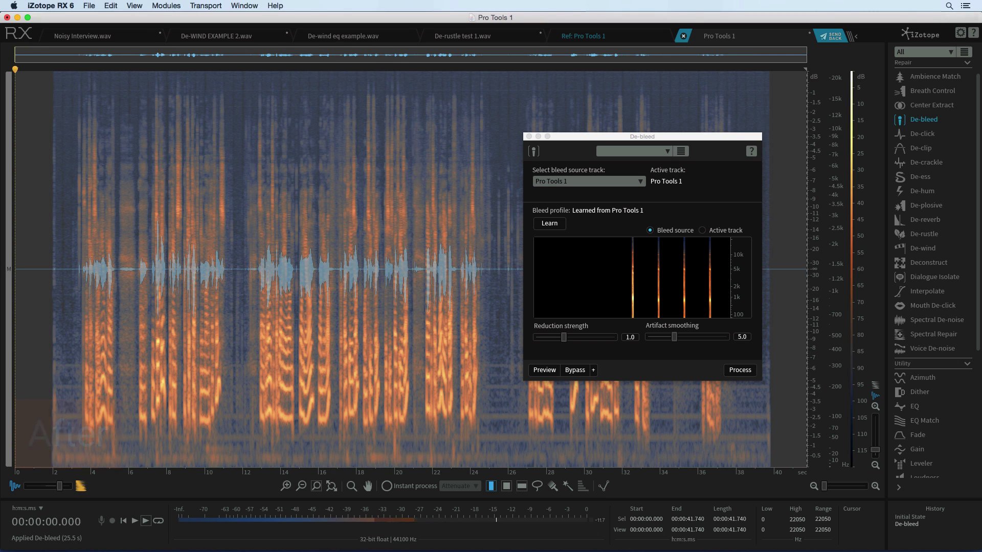